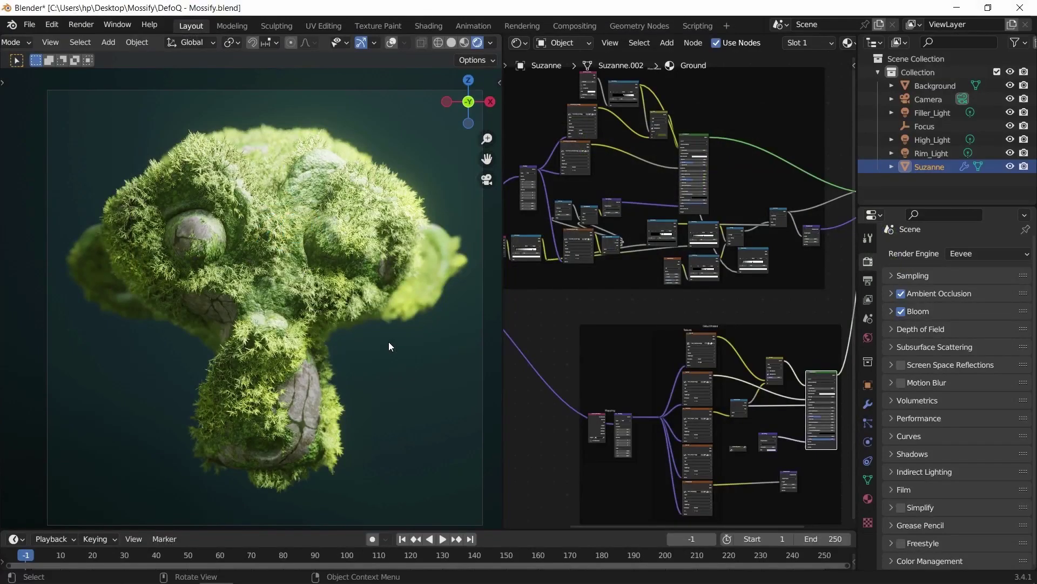
Delete the lower moss node frame, then undo to restore it
{"action": "scroll", "coordinate": [627, 312], "scroll_direction": "down", "scroll_amount": 2}
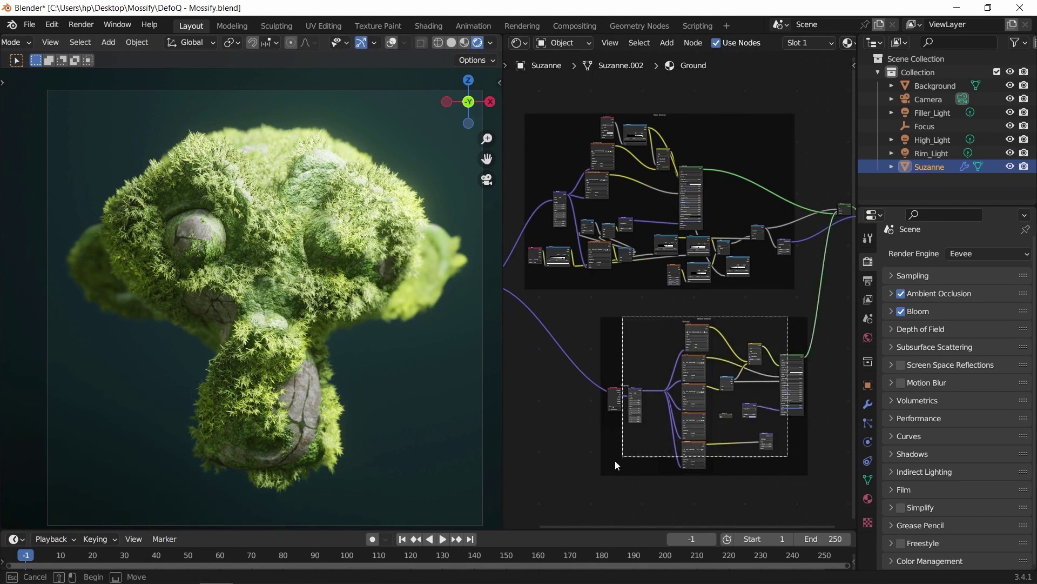
{"action": "key", "text": "x"}
{"action": "key", "text": "ctrl+z"}
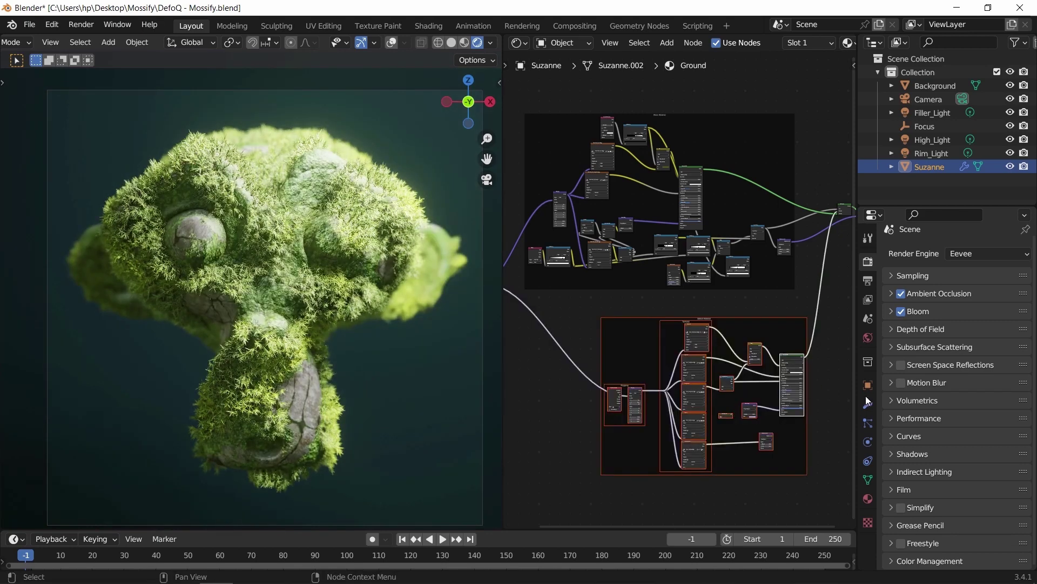
Set the Mossify modifier to Noise Seed 1, Noise Scale 9 and Moss Density 10000
{"action": "left_click", "coordinate": [868, 406]}
{"action": "left_click_drag", "start_coordinate": [858, 328], "coordinate": [814, 346]}
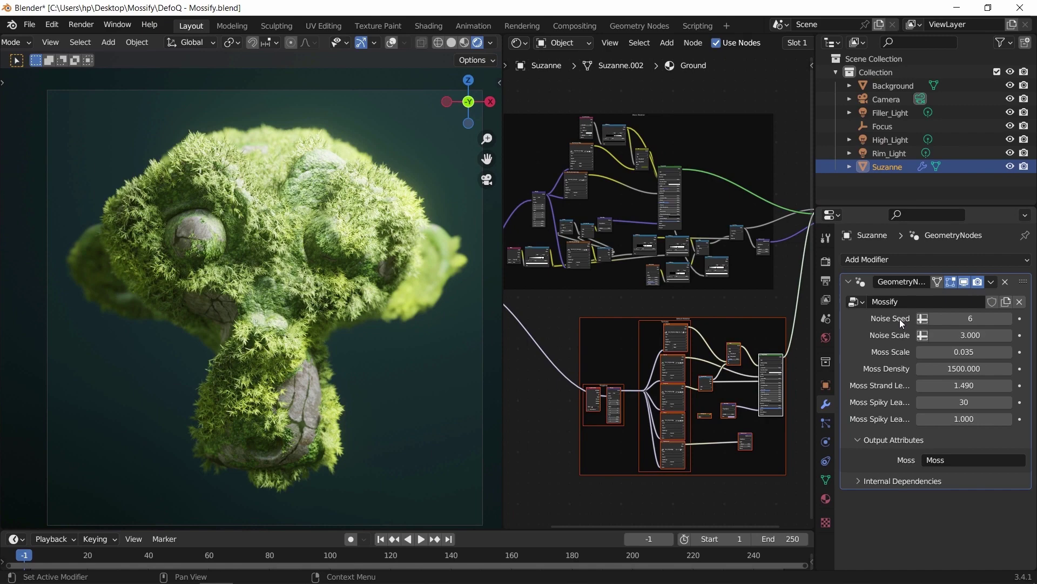
{"action": "mouse_move", "coordinate": [959, 318]}
{"action": "left_mouse_down"}
{"action": "mouse_move", "coordinate": [942, 318]}
{"action": "mouse_move", "coordinate": [959, 318]}
{"action": "left_mouse_up"}
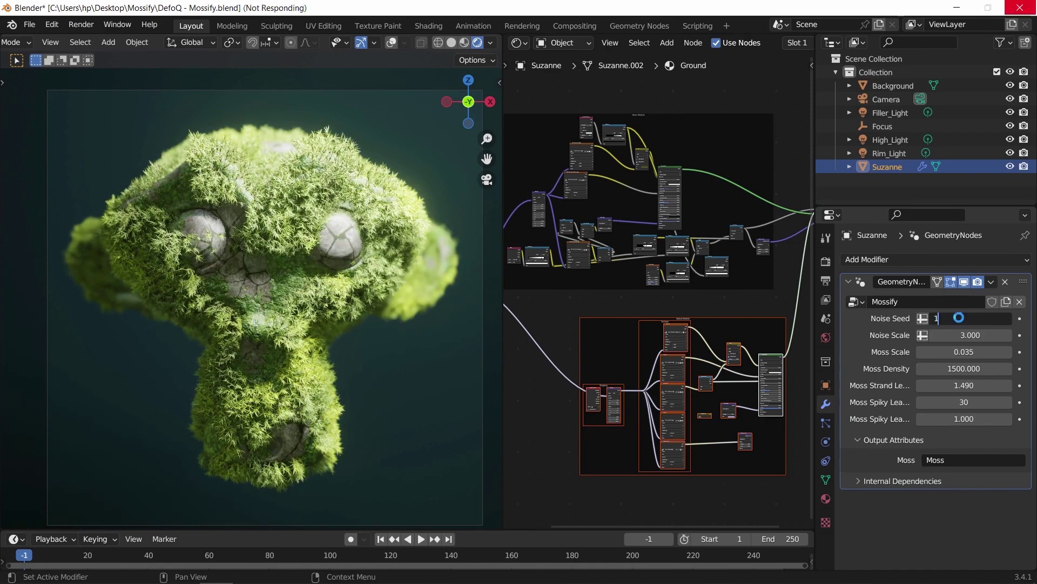
{"action": "type", "text": "9"}
{"action": "key", "text": "Return"}
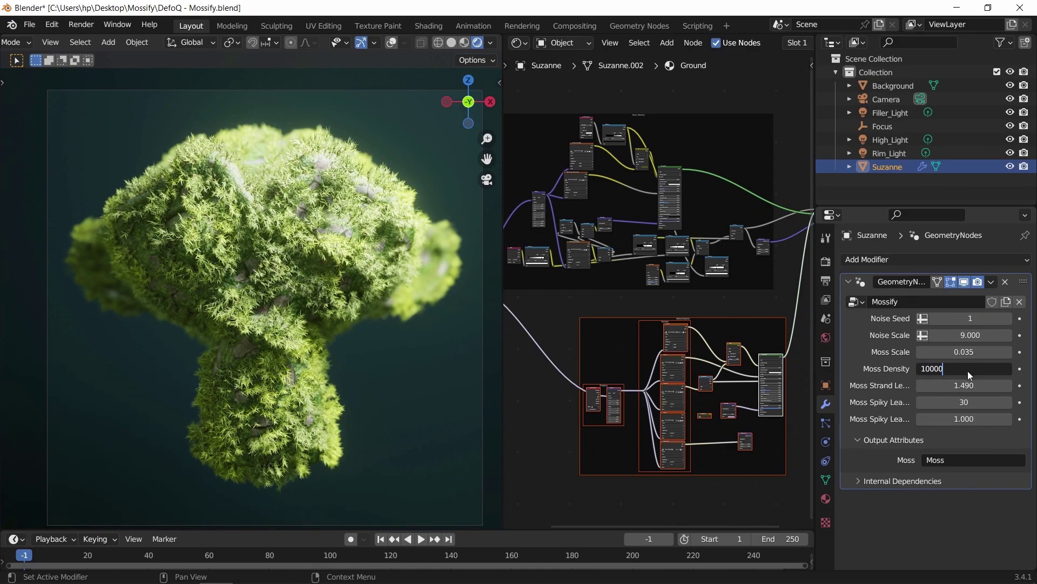
{"action": "left_click", "coordinate": [968, 371]}
{"action": "type", "text": "10000"}
{"action": "key", "text": "Return"}
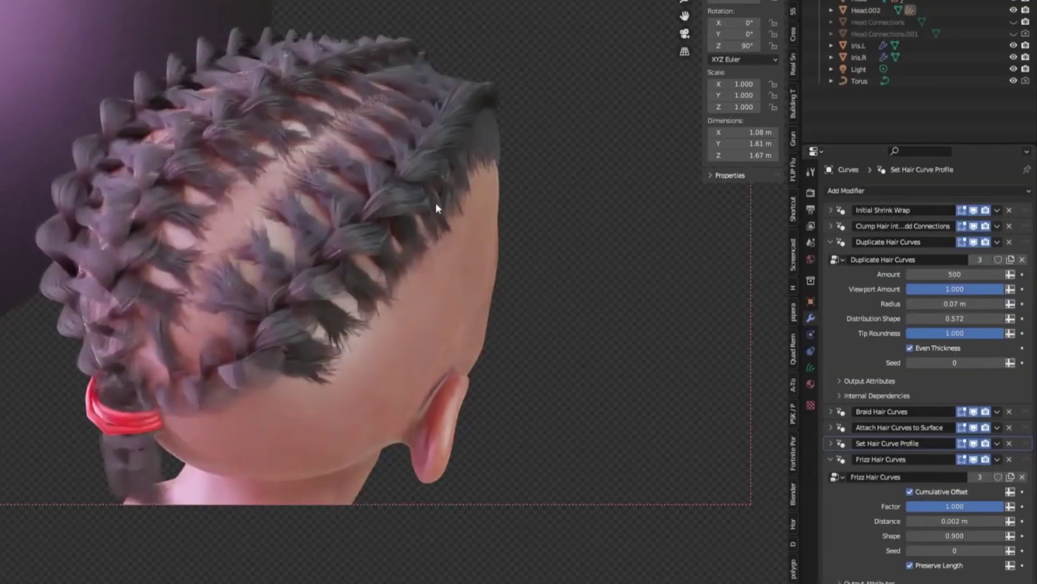
Collapse Duplicate and Frizz Hair Curves and review the Braid Hair Curves cornrow settings
{"action": "left_click", "coordinate": [830, 242], "text": "ctrl"}
{"action": "left_click", "coordinate": [831, 258]}
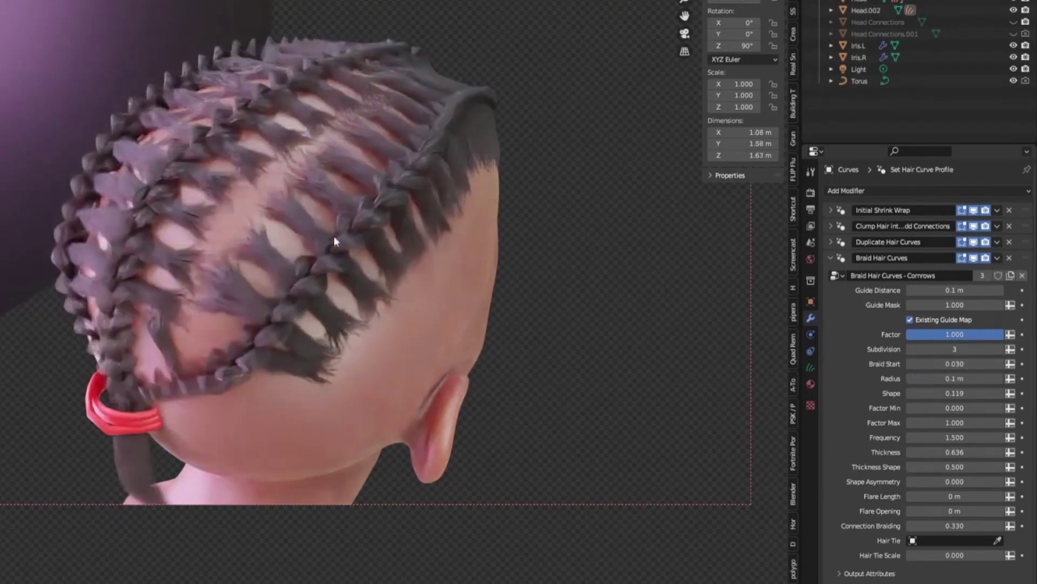
{"action": "left_click", "coordinate": [830, 257]}
Expand Clump Hair and scroll through its ponytail settings
{"action": "left_click", "coordinate": [832, 225]}
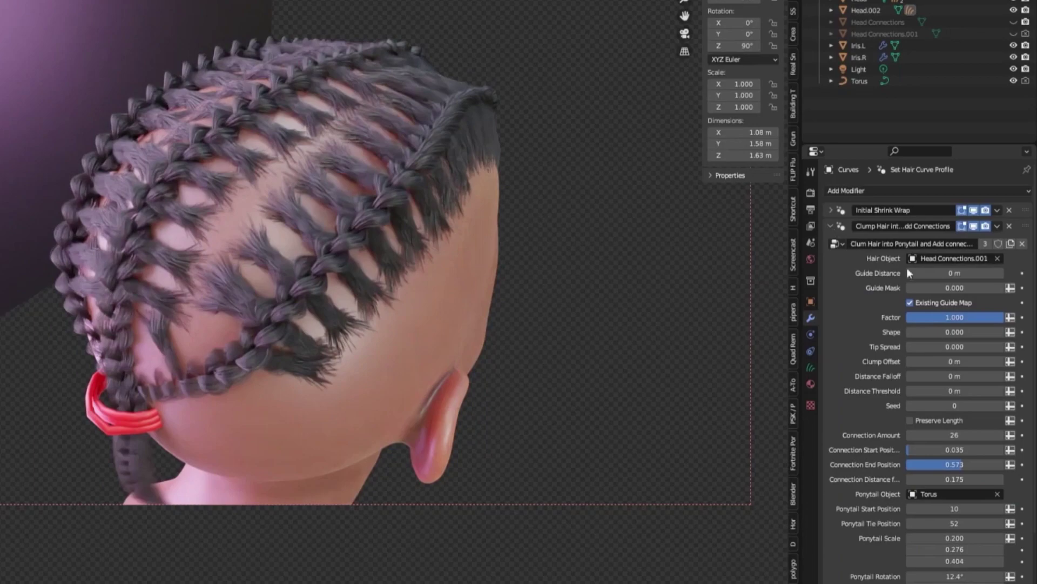
{"action": "scroll", "coordinate": [934, 372], "scroll_direction": "down", "scroll_amount": 2}
{"action": "scroll", "coordinate": [933, 372], "scroll_direction": "down", "scroll_amount": 3}
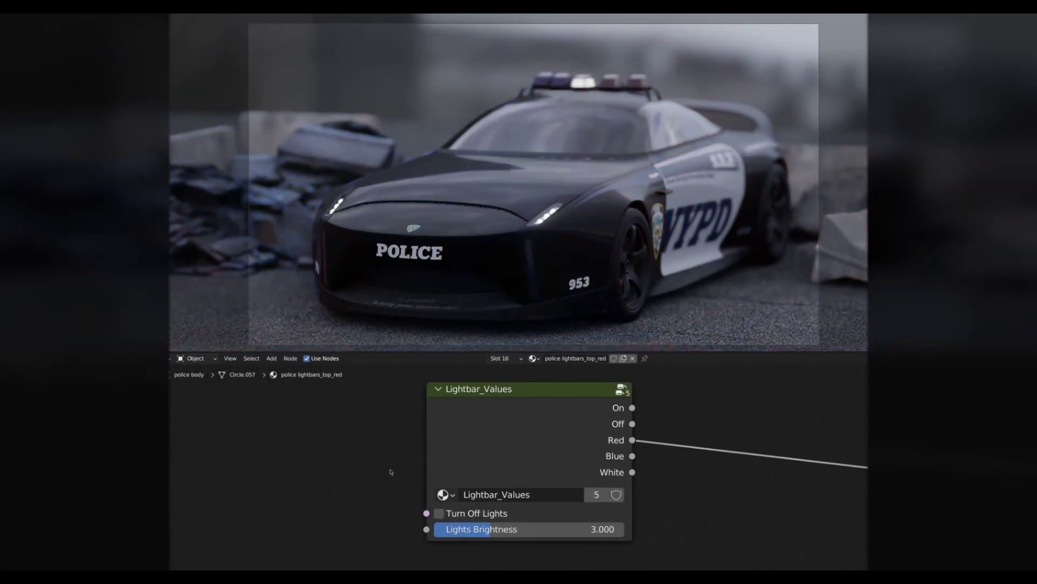
Toggle Lightbar_Values' Turn Off Lights checkbox, leaving it checked so the lightbar glow is off
{"action": "left_click", "coordinate": [439, 514]}
{"action": "left_click", "coordinate": [439, 513]}
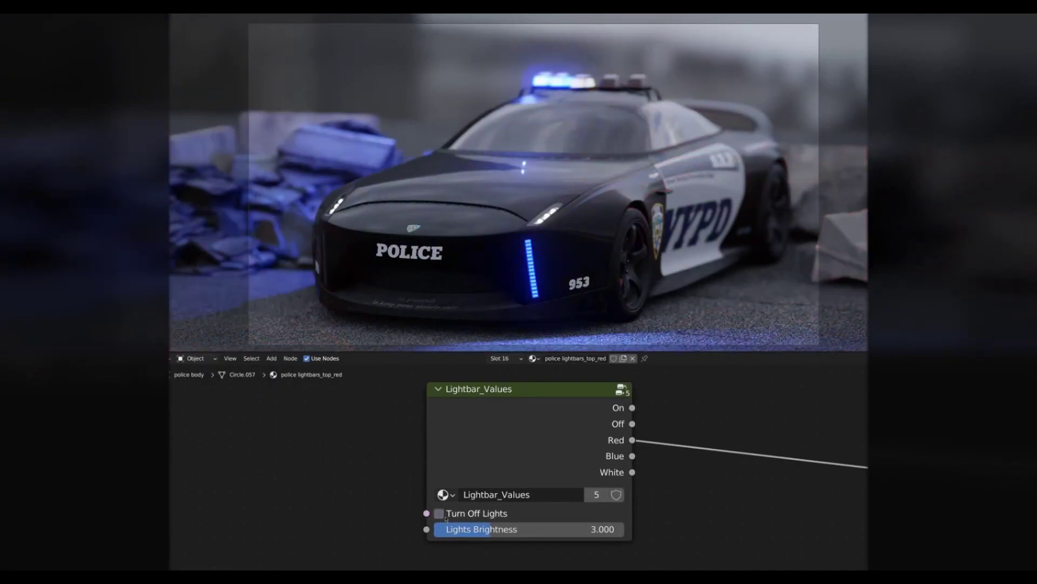
{"action": "left_click", "coordinate": [445, 518]}
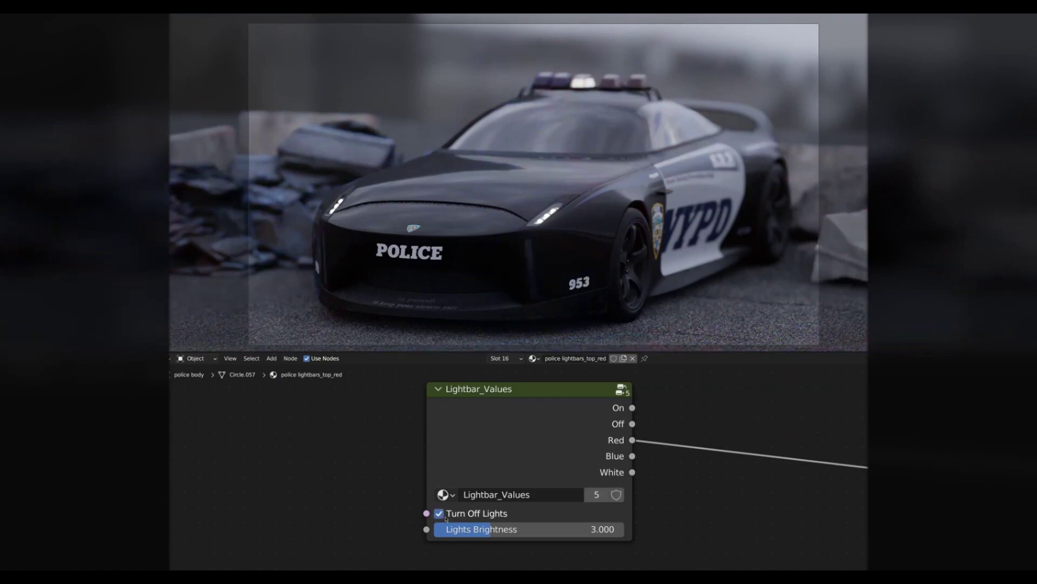
{"action": "left_click", "coordinate": [446, 519]}
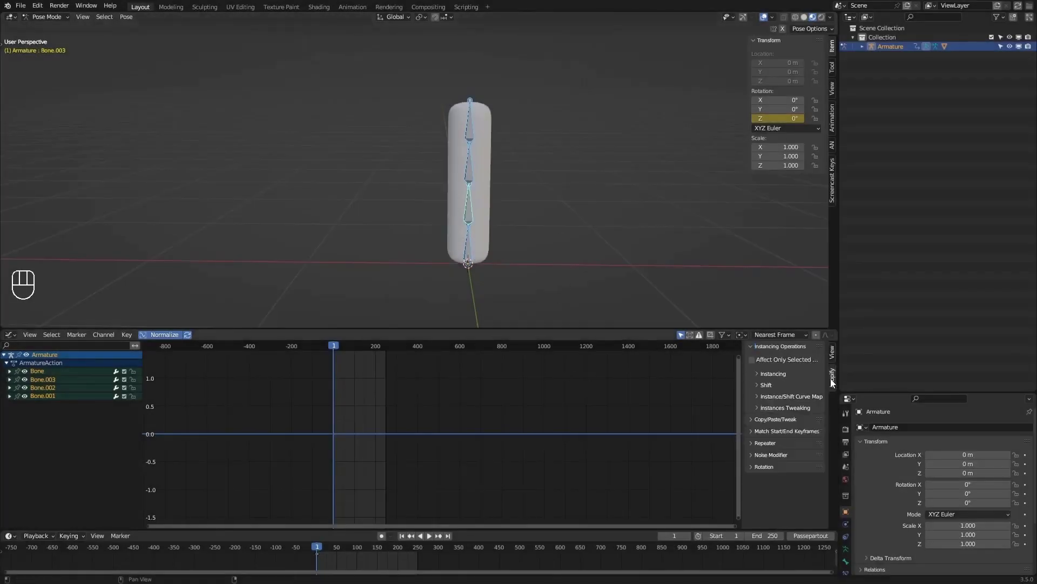
Repeat the bone rotation curves with Loopify's Repeater set to Ping Pong for smooth looping waves
{"action": "left_click_drag", "start_coordinate": [745, 367], "coordinate": [679, 356]}
{"action": "left_click", "coordinate": [753, 458]}
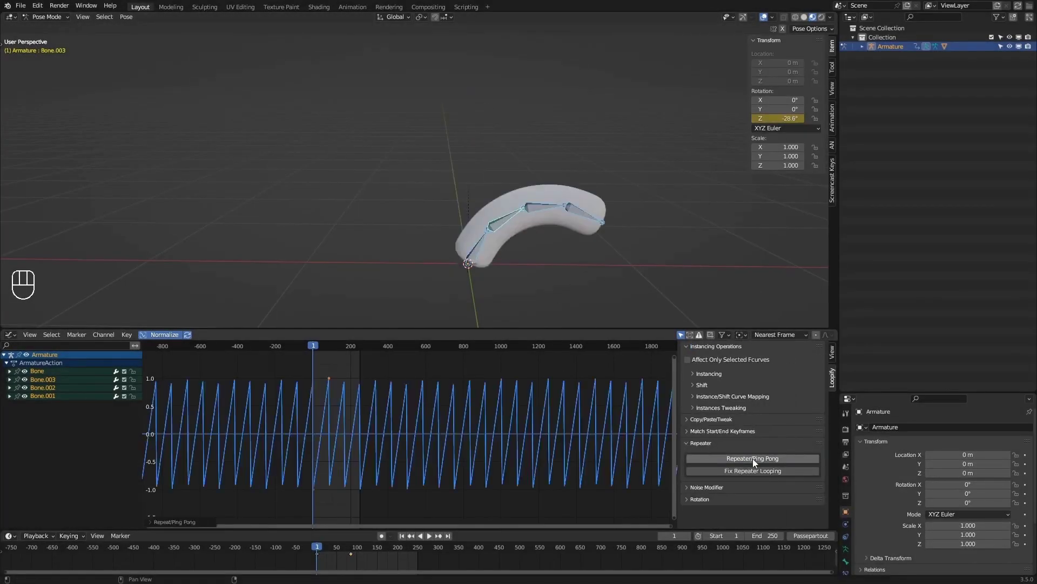
{"action": "key", "text": "space"}
{"action": "left_click", "coordinate": [164, 521]}
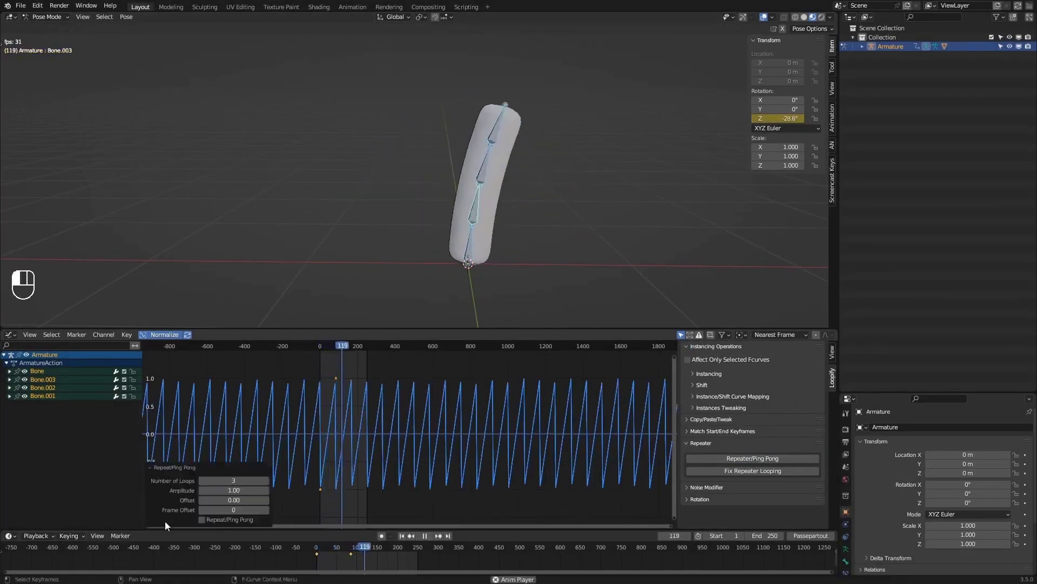
{"action": "left_click", "coordinate": [210, 519]}
{"action": "scroll", "coordinate": [360, 425], "scroll_direction": "up", "scroll_amount": 3}
{"action": "key", "text": "space"}
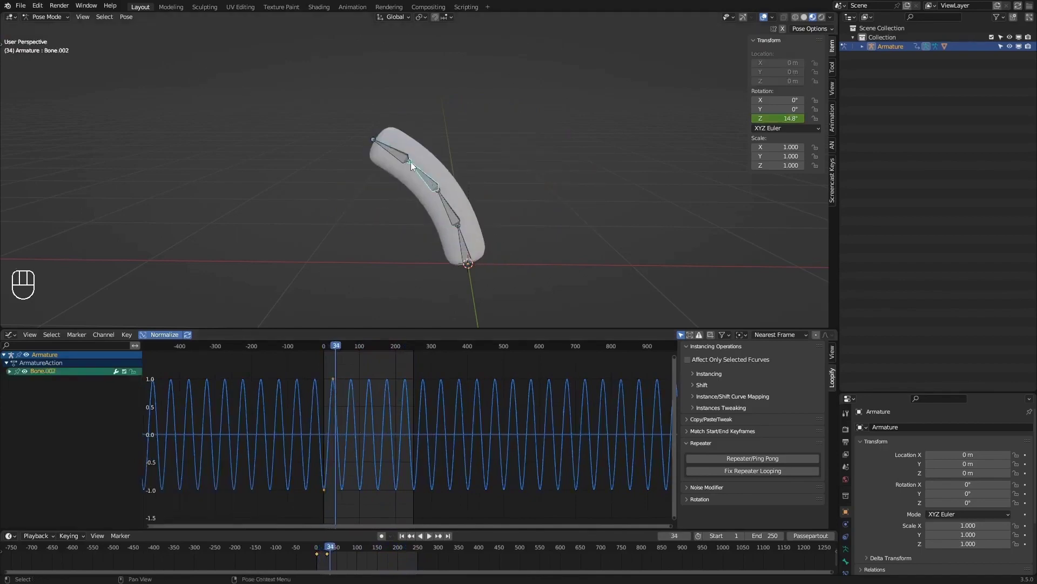
Select all bones and shift their keyframes 5 frames apart so the tube wiggles
{"action": "key", "text": "a"}
{"action": "key", "text": "Home"}
{"action": "left_click", "coordinate": [740, 400]}
{"action": "key", "text": "space"}
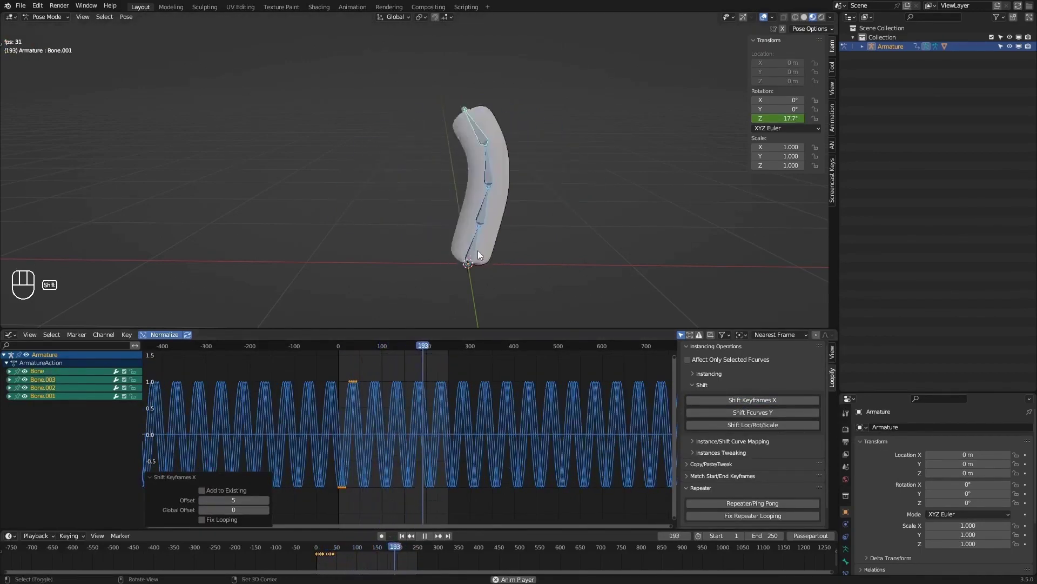
{"action": "key", "text": "Escape"}
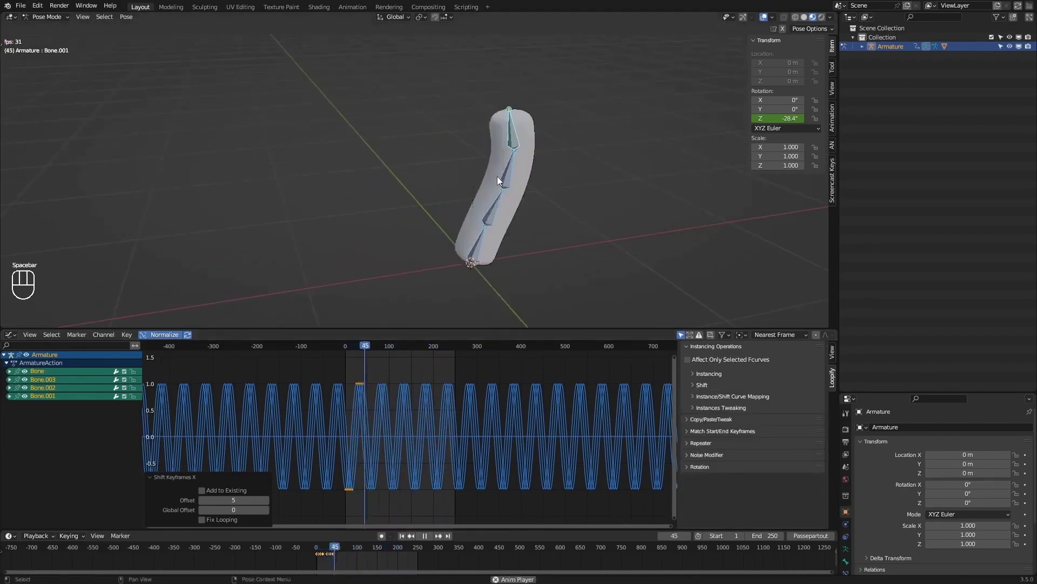
{"action": "left_click", "coordinate": [895, 37]}
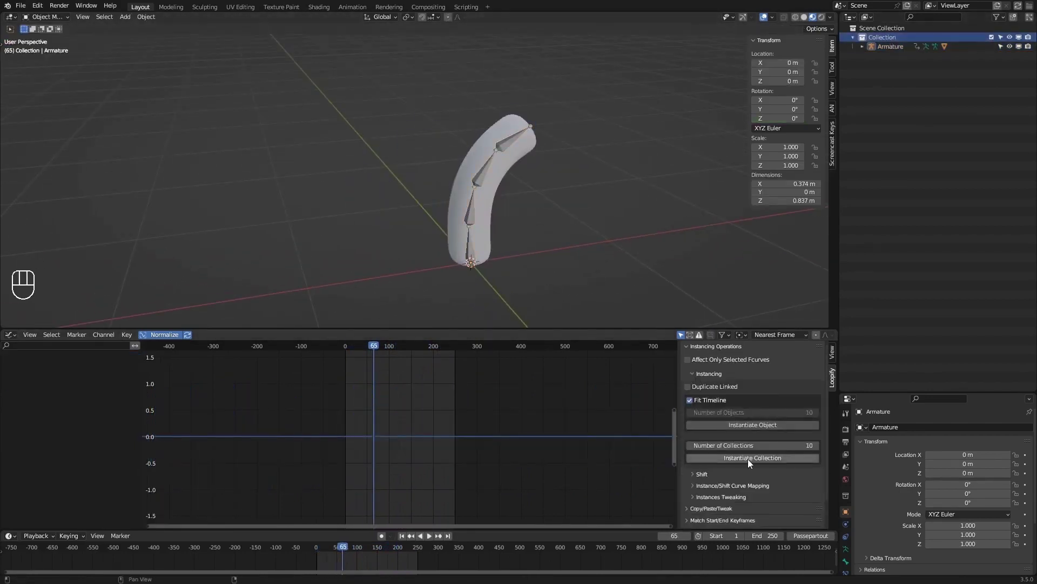
Create instanced copies of the collection, then apply the true black theme preset
{"action": "left_click", "coordinate": [748, 459]}
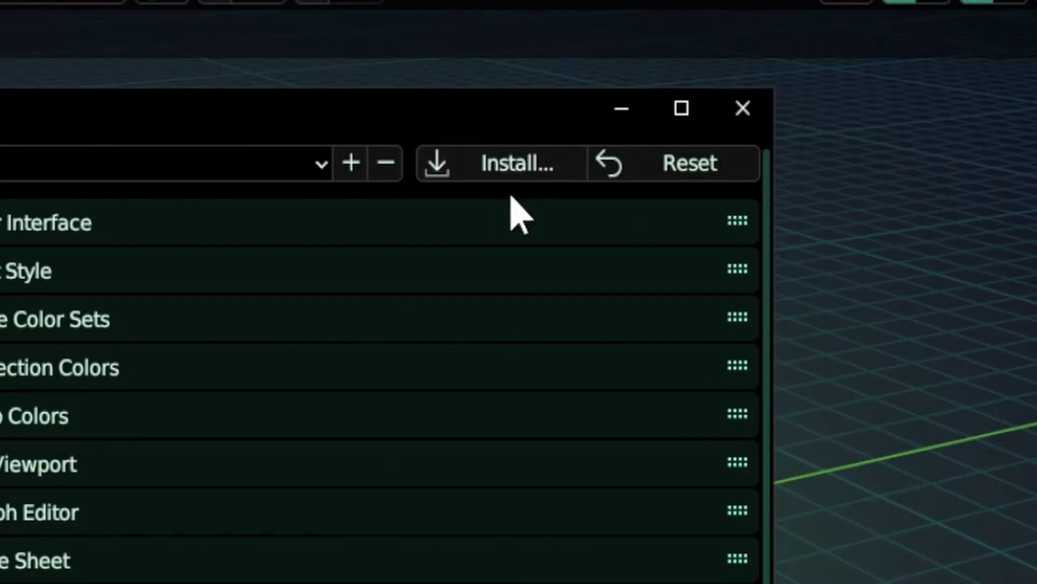
{"action": "left_click", "coordinate": [178, 167]}
{"action": "left_click", "coordinate": [86, 524]}
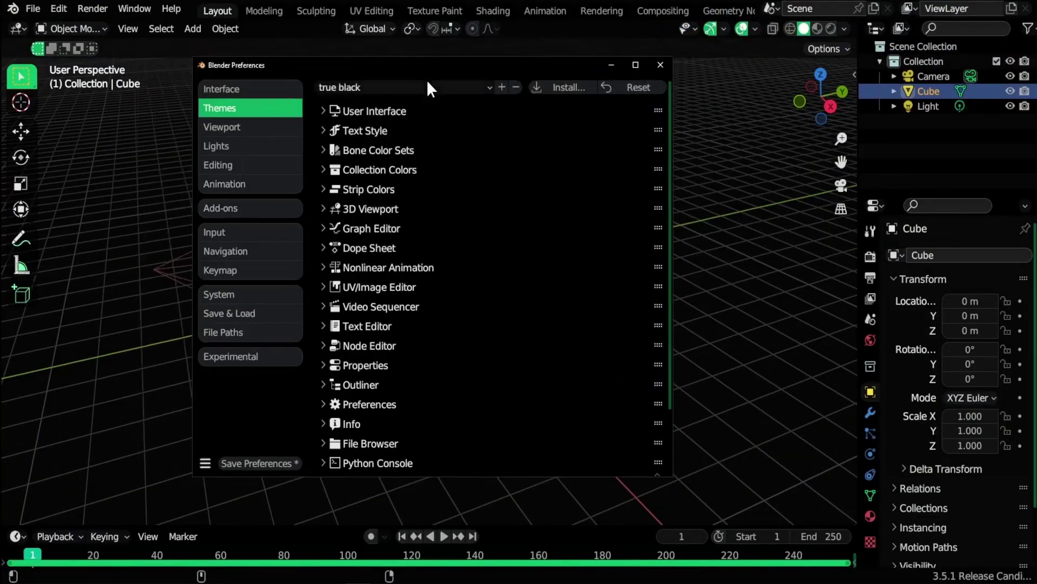
Switch the interface theme to the teal Mumu Mundo preset
{"action": "left_click", "coordinate": [426, 86]}
{"action": "left_click", "coordinate": [405, 194]}
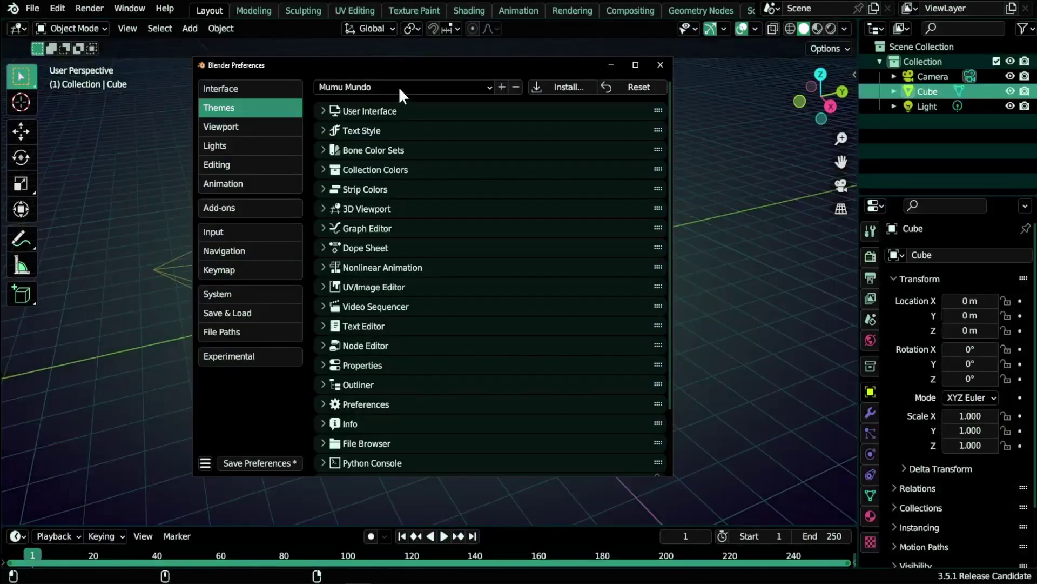
{"action": "left_click", "coordinate": [399, 87]}
{"action": "left_click", "coordinate": [378, 222]}
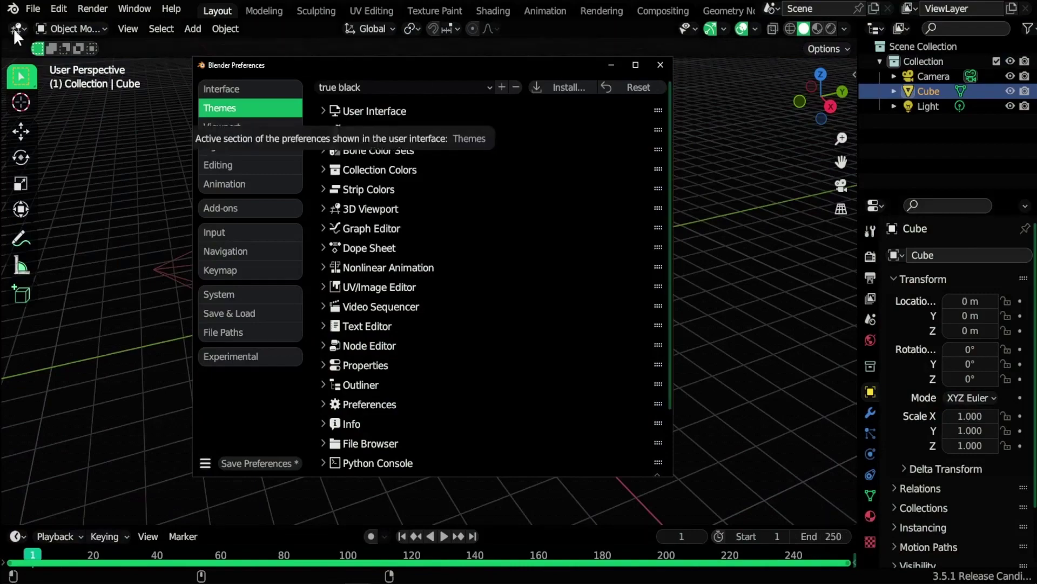
{"action": "left_click", "coordinate": [403, 87]}
{"action": "left_click", "coordinate": [405, 194]}
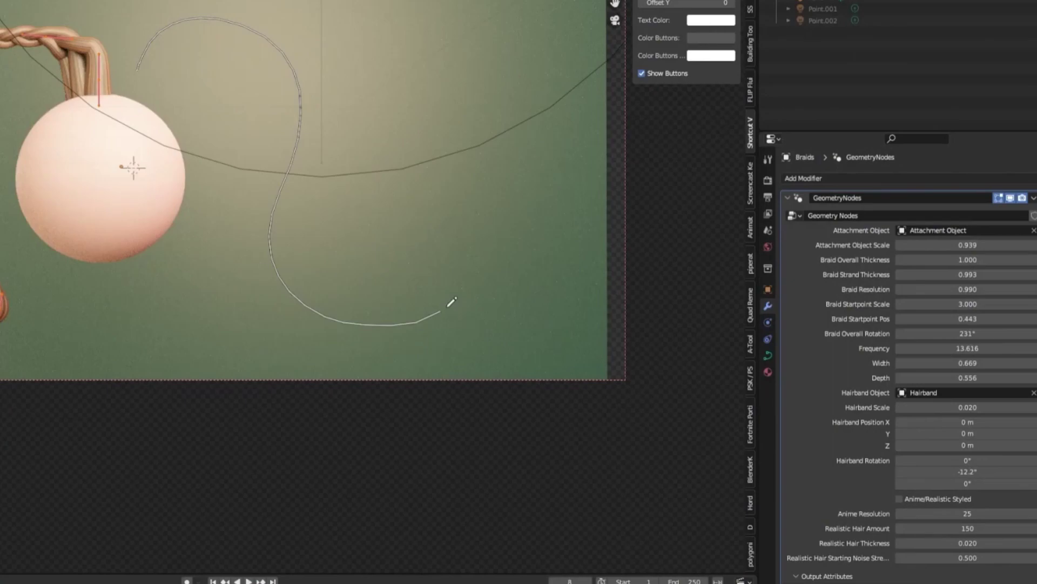
Drag Braid Overall Thickness up to 1.357 to thicken the braid
{"action": "left_click_drag", "start_coordinate": [967, 245], "coordinate": [940, 274]}
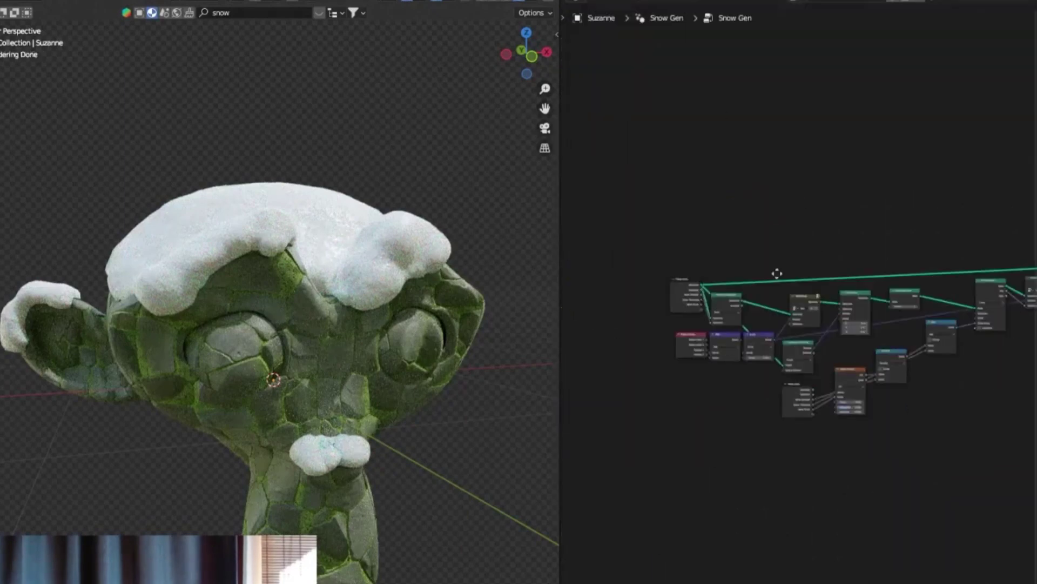
Bring the Snow Gen node tree into view and link Subdivide Mesh Level to Group Input
{"action": "scroll", "coordinate": [784, 328], "scroll_direction": "up", "scroll_amount": 5}
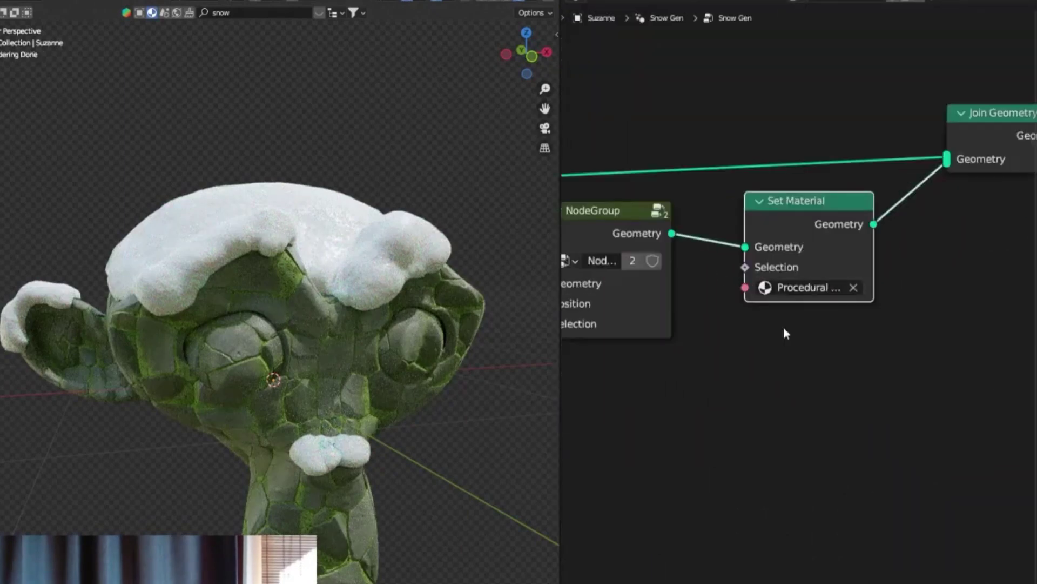
{"action": "middle_click_drag", "start_coordinate": [783, 327], "coordinate": [874, 297]}
{"action": "scroll", "coordinate": [874, 296], "scroll_direction": "down", "scroll_amount": 2}
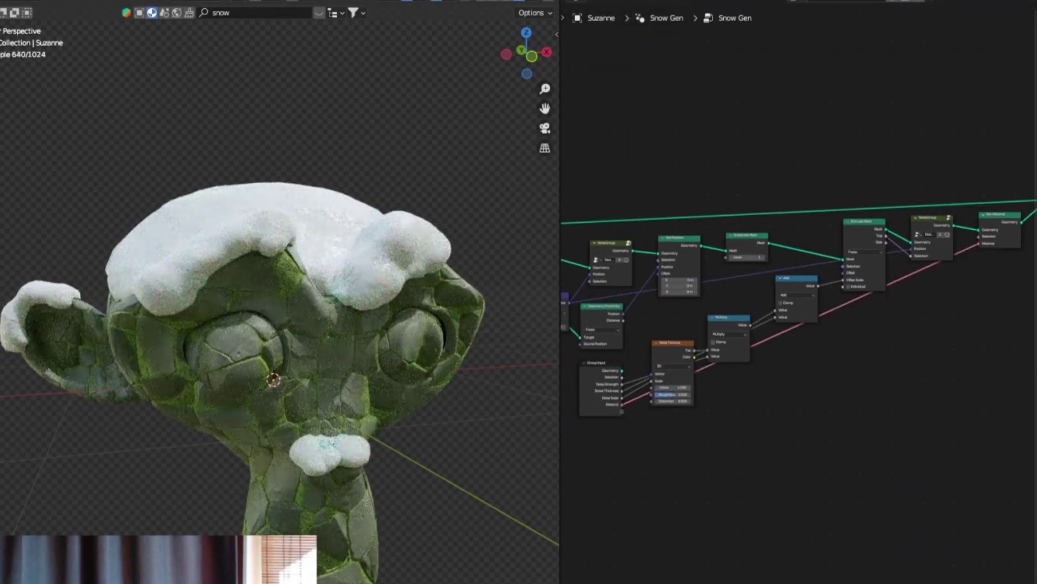
{"action": "scroll", "coordinate": [835, 167], "scroll_direction": "up", "scroll_amount": 5}
{"action": "middle_click_drag", "start_coordinate": [822, 177], "coordinate": [884, 168]}
{"action": "left_click_drag", "start_coordinate": [892, 159], "coordinate": [673, 489]}
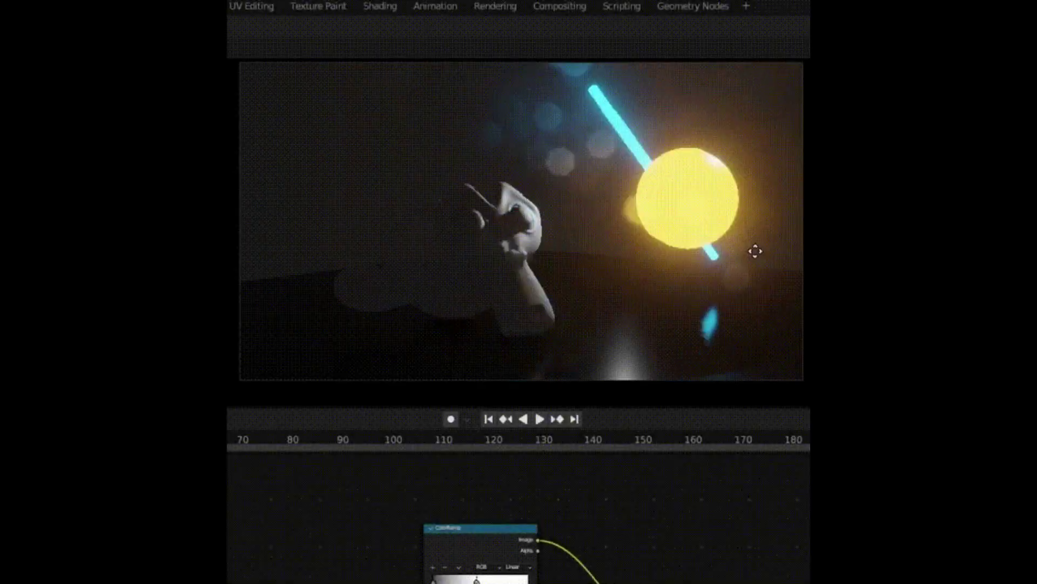
Place the glowing yellow light further left beside the monkey head, cancelling a second move
{"action": "left_click", "coordinate": [404, 331]}
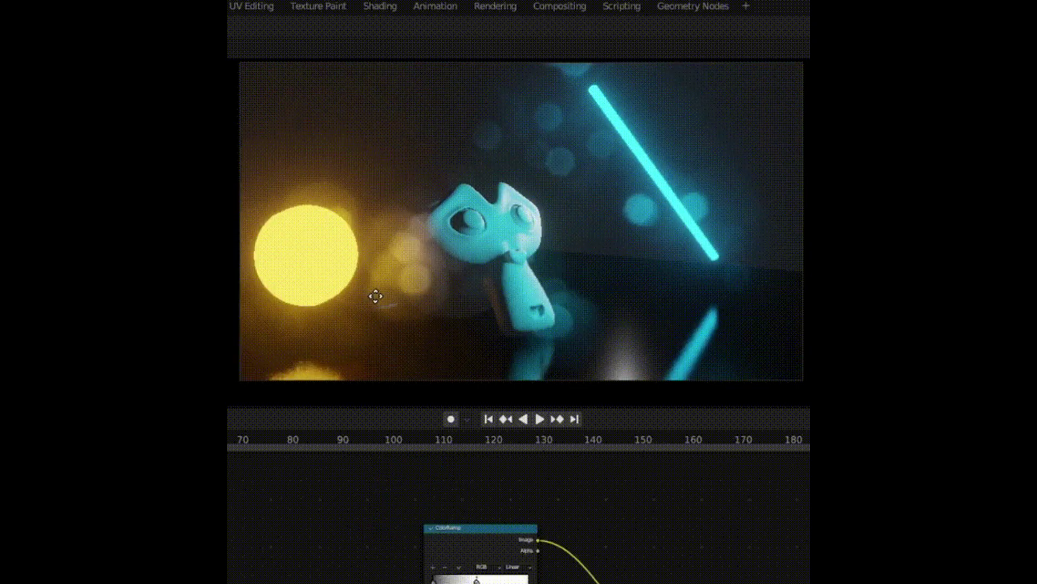
{"action": "right_click", "coordinate": [475, 231]}
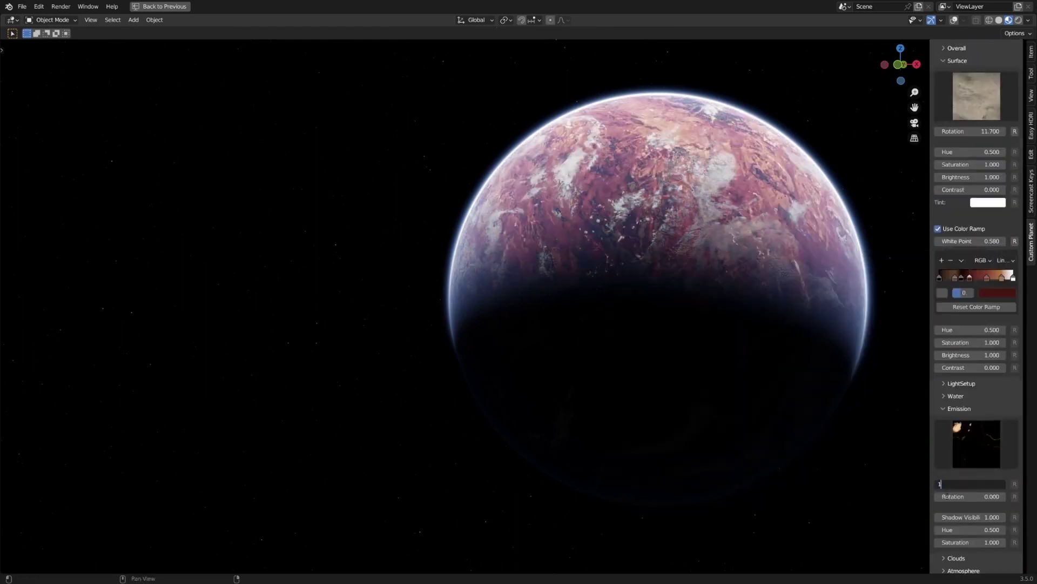
Confirm the Emission setting so orange lights glow across the planet's night side
{"action": "key", "text": "Return"}
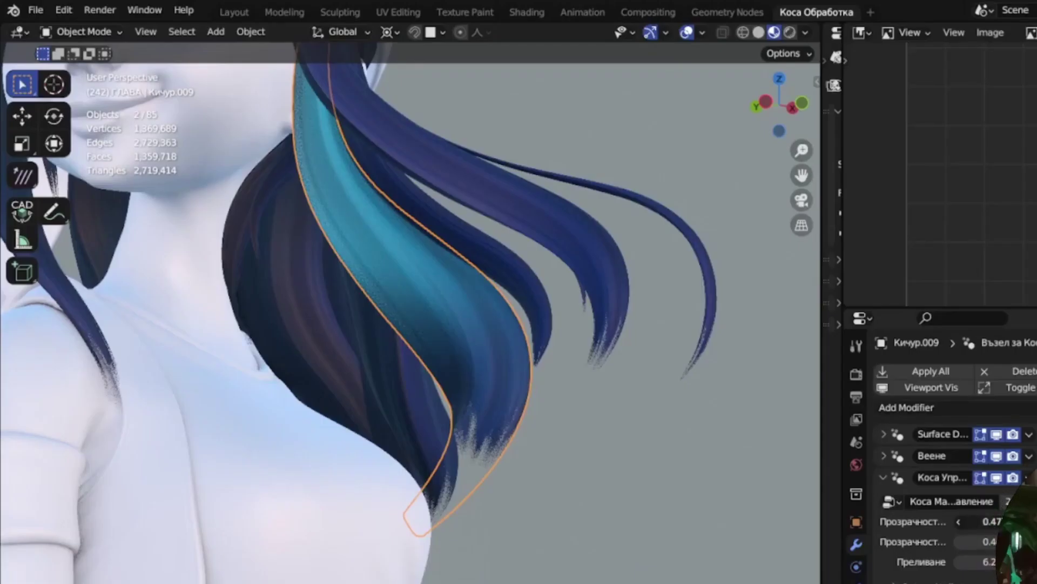
Lower the strand modifier's Прозрачност... value from 0.7 to 0.53 to lengthen the teal strand
{"action": "scroll", "coordinate": [466, 362], "scroll_direction": "up", "scroll_amount": 3}
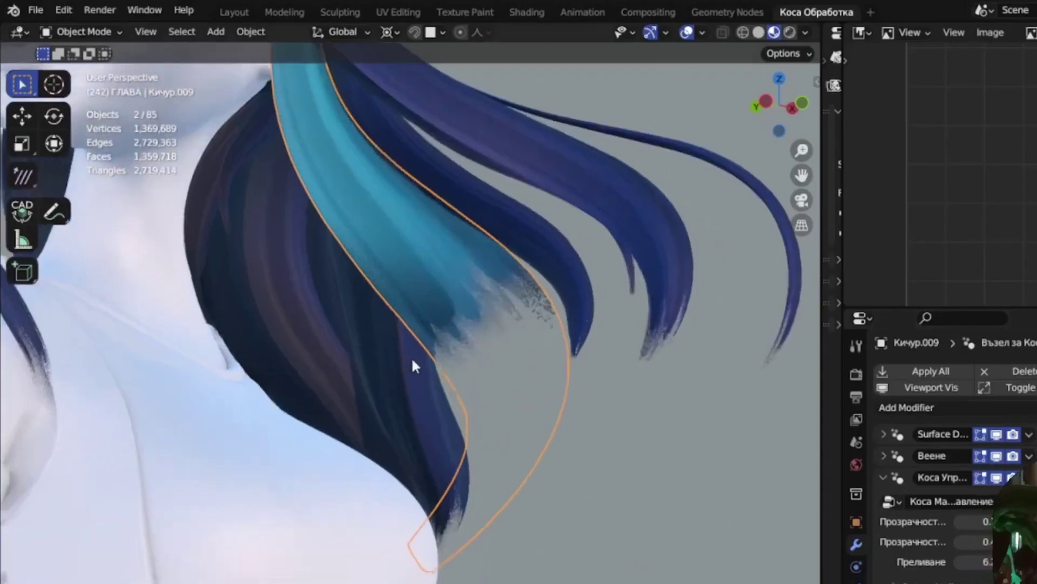
{"action": "middle_click_drag", "start_coordinate": [414, 366], "coordinate": [453, 373]}
{"action": "left_click_drag", "start_coordinate": [973, 521], "coordinate": [954, 522]}
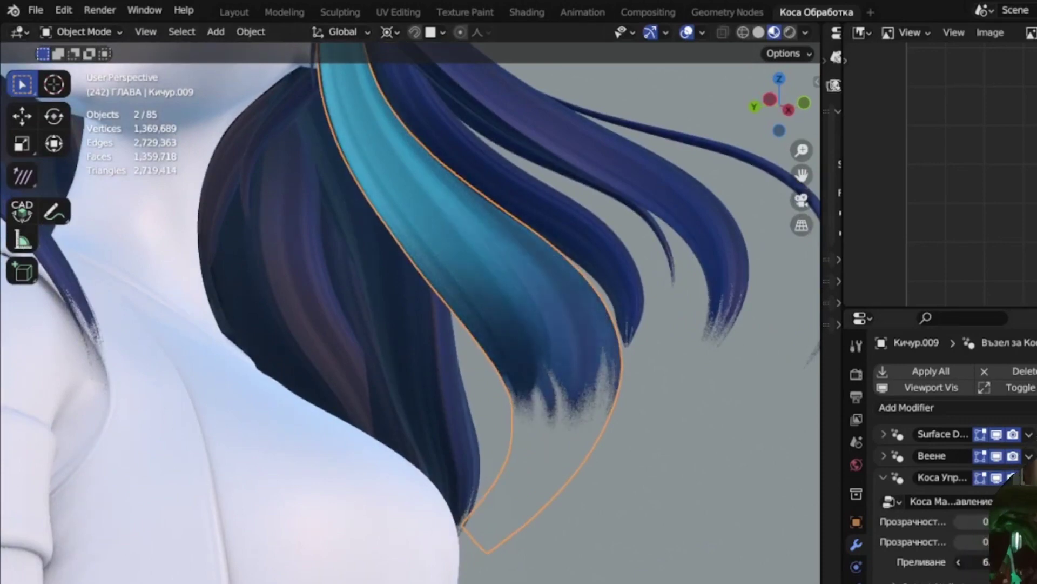
{"action": "middle_click_drag", "start_coordinate": [746, 263], "coordinate": [702, 335]}
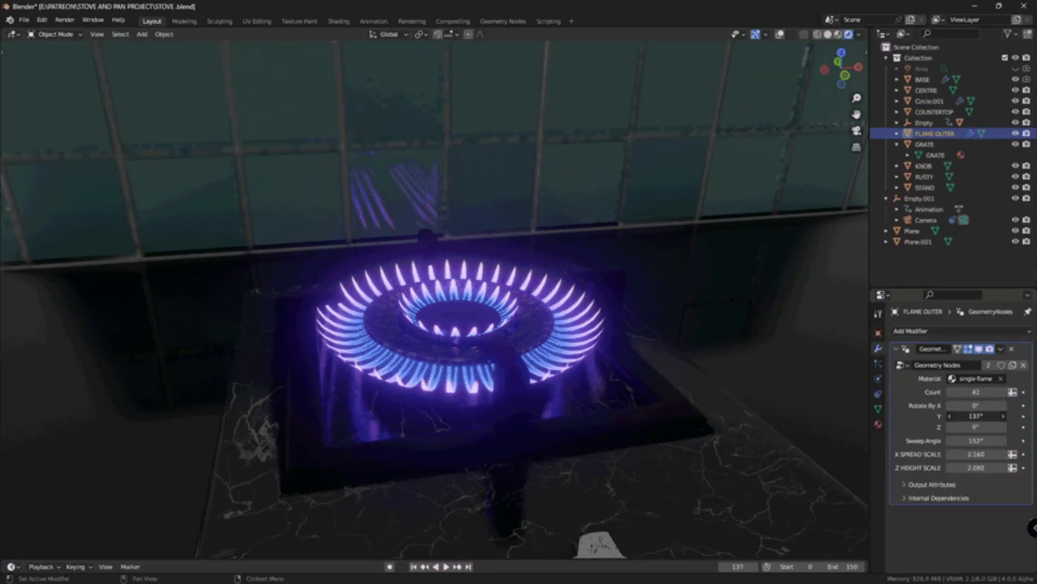
Tilt the flame ring to 100° on Y and widen its spread to 2.370
{"action": "left_click_drag", "start_coordinate": [975, 415], "coordinate": [951, 416]}
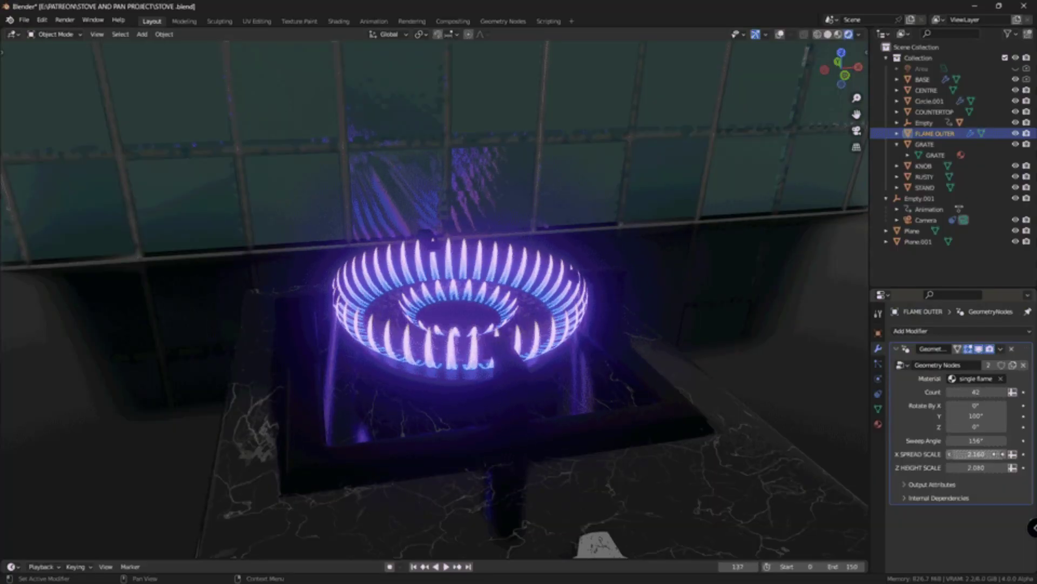
{"action": "mouse_move", "coordinate": [970, 454]}
{"action": "left_mouse_down"}
{"action": "mouse_move", "coordinate": [994, 454]}
{"action": "mouse_move", "coordinate": [994, 467]}
{"action": "mouse_move", "coordinate": [970, 468]}
{"action": "left_mouse_up"}
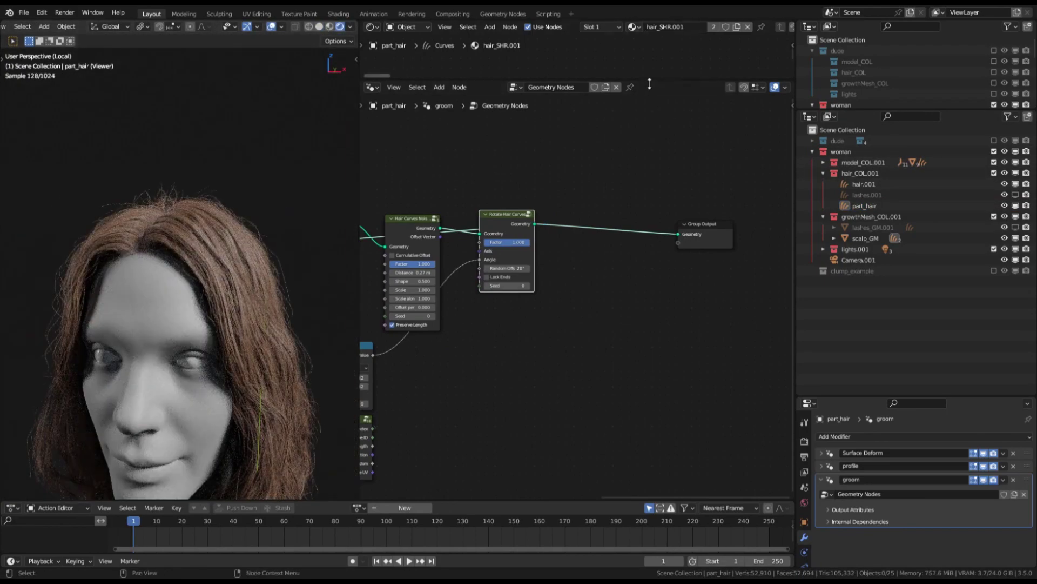
Reveal the hair shader nodes, orbit to a three-quarter view, and shift Rotate Hair Curves down-right
{"action": "left_click_drag", "start_coordinate": [649, 84], "coordinate": [650, 344]}
{"action": "scroll", "coordinate": [568, 189], "scroll_direction": "up", "scroll_amount": 3}
{"action": "middle_click_drag", "start_coordinate": [205, 308], "coordinate": [257, 310]}
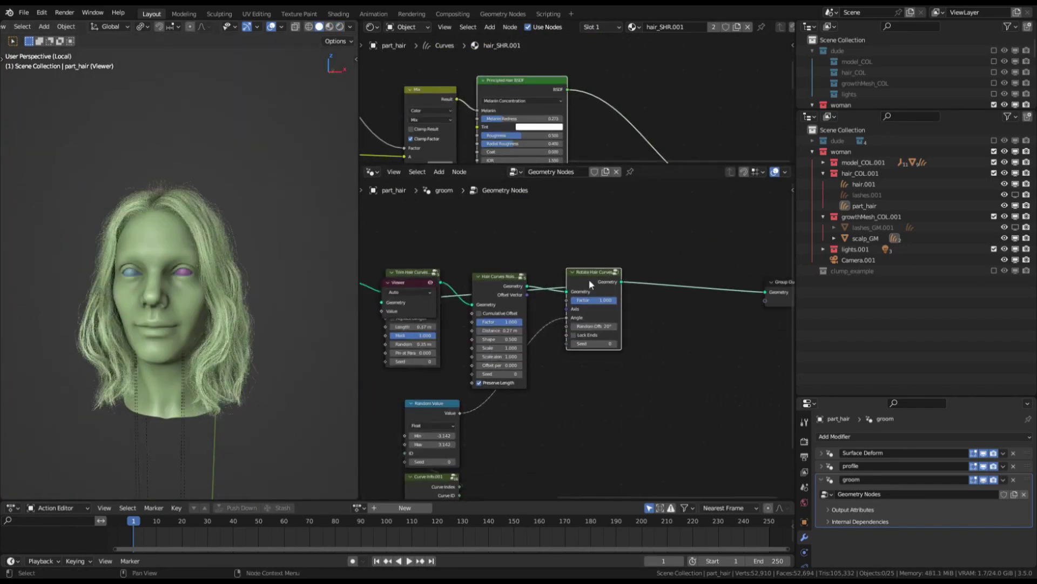
{"action": "left_click_drag", "start_coordinate": [600, 277], "coordinate": [618, 309]}
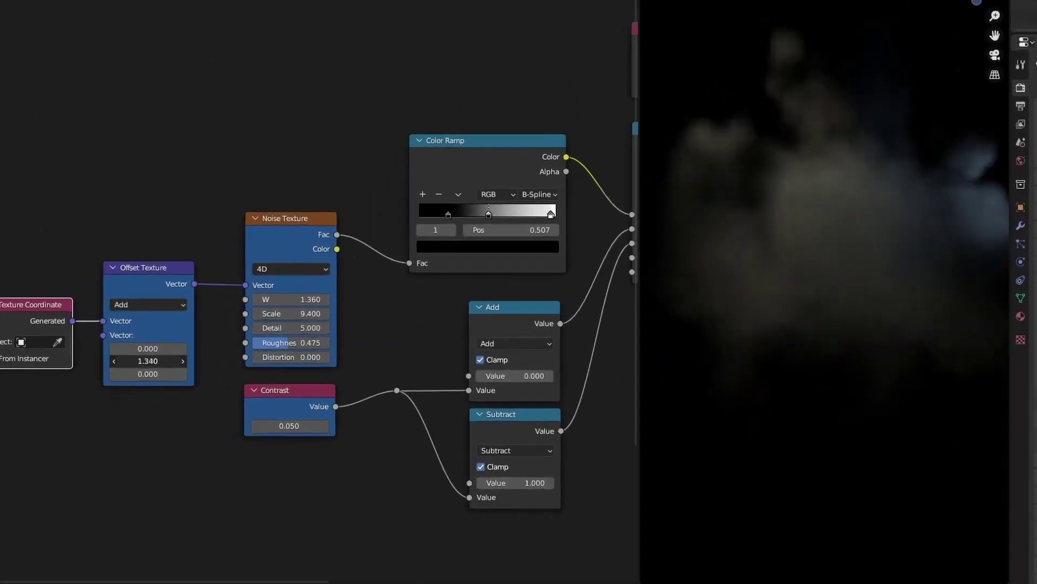
Shift the cloud texture offset Y to 2.000 to reshape the cloud
{"action": "left_click_drag", "start_coordinate": [83, 375], "coordinate": [86, 375]}
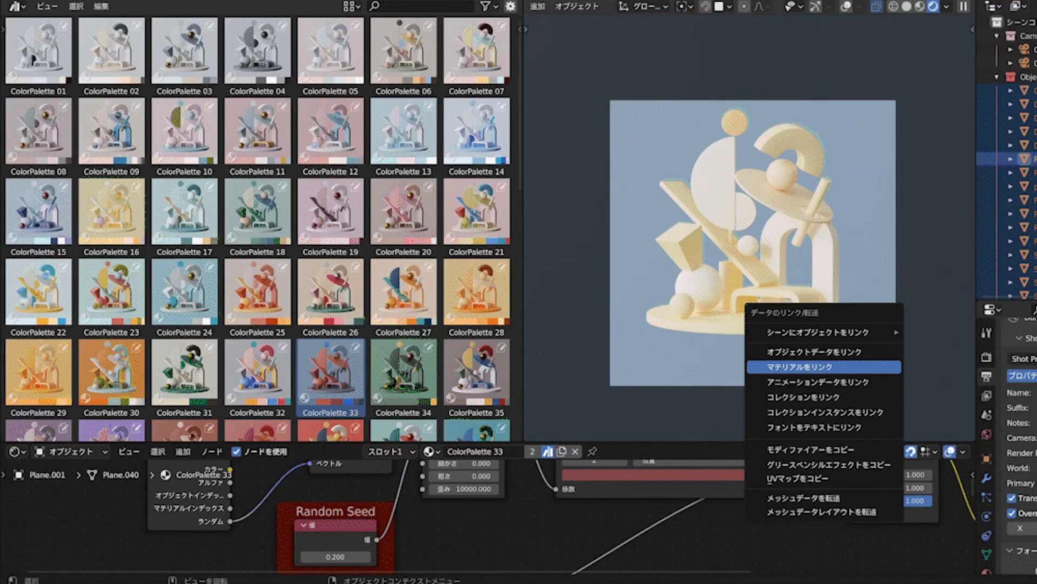
Link the palette material to all selected shapes and raise Random Seed to 0.800
{"action": "key", "text": "Return"}
{"action": "left_click_drag", "start_coordinate": [335, 556], "coordinate": [373, 557]}
{"action": "scroll", "coordinate": [263, 227], "scroll_direction": "down", "scroll_amount": 5}
{"action": "left_click_drag", "start_coordinate": [257, 270], "coordinate": [751, 243]}
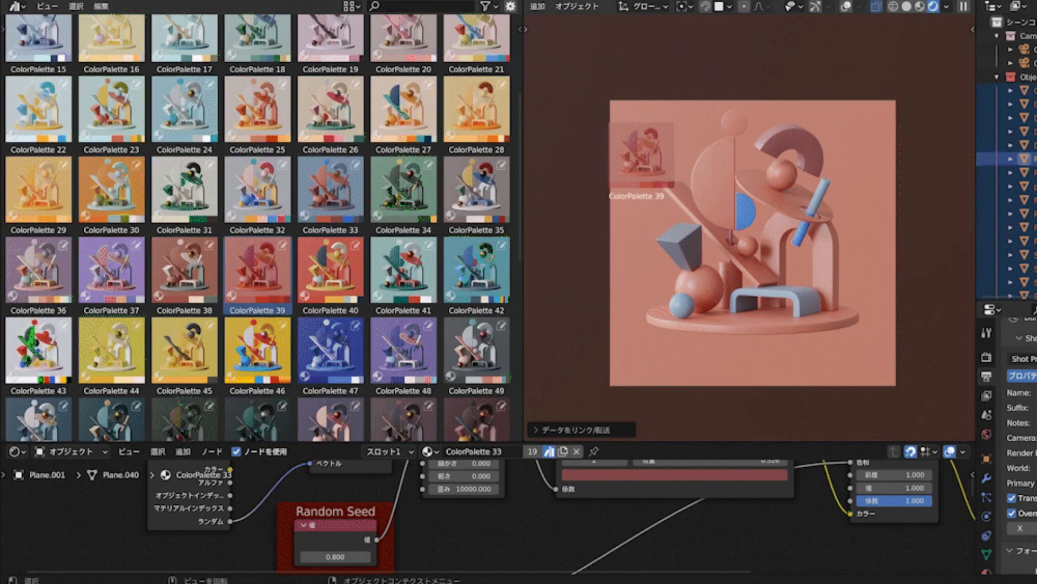
Bring up the context menu for an asset in the asset browser
{"action": "right_click", "coordinate": [757, 280]}
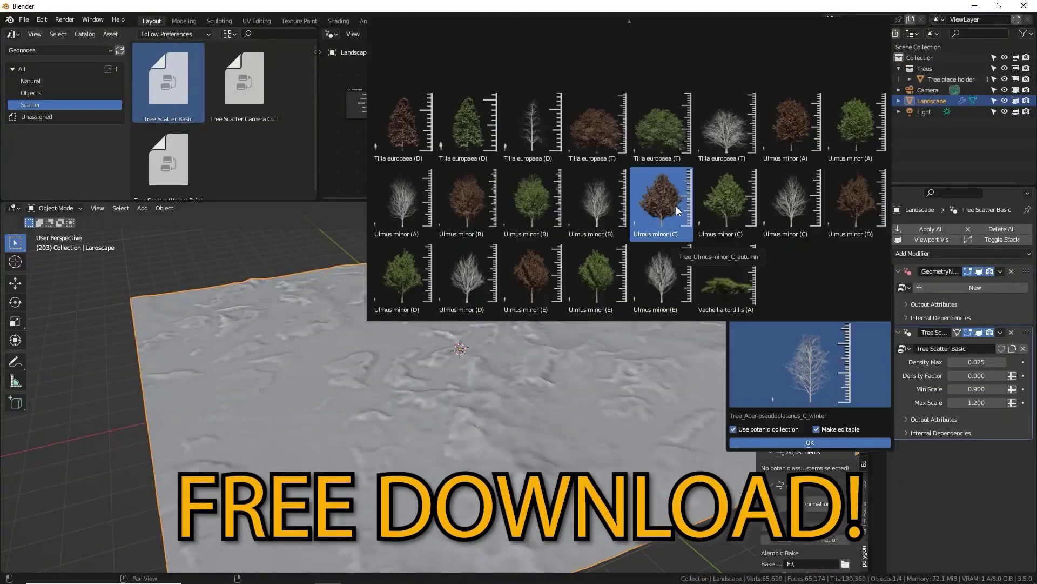
Choose Tilia europaea (D) as the tree to scatter and select the landscape
{"action": "left_click", "coordinate": [453, 125]}
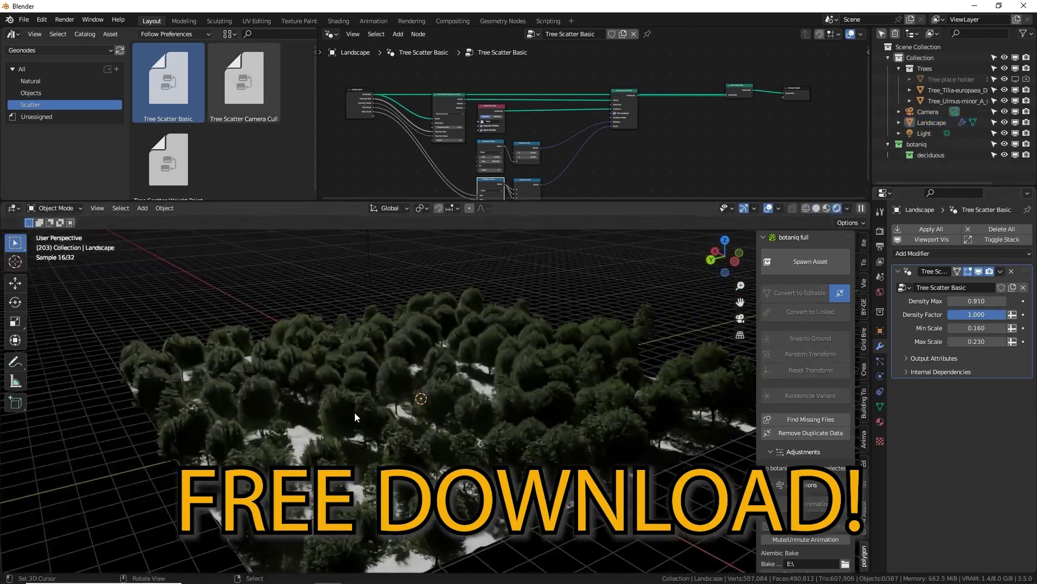
{"action": "left_click", "coordinate": [472, 460]}
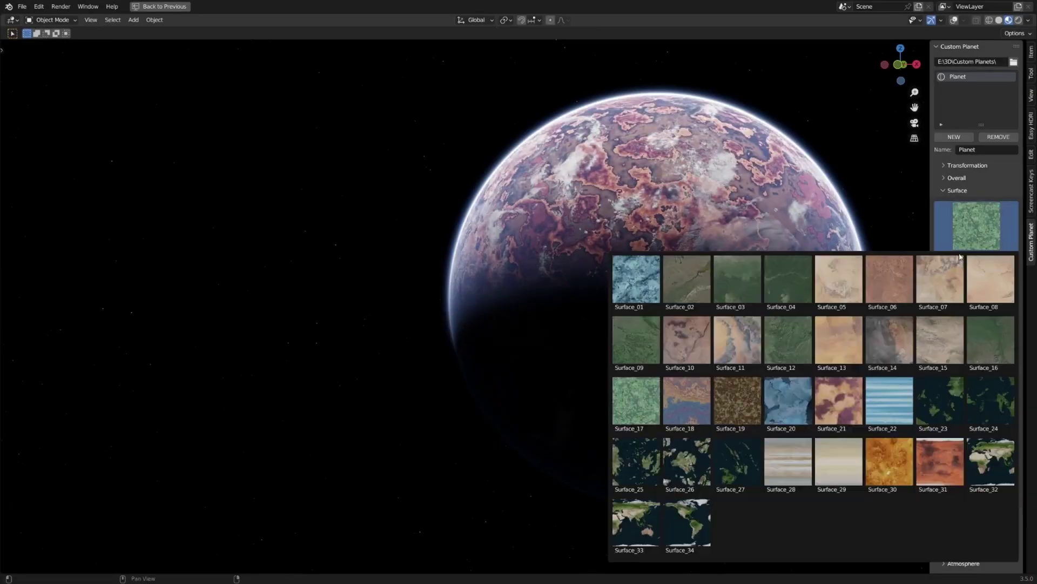
Dismiss the planet texture picker popup
{"action": "left_click", "coordinate": [944, 496]}
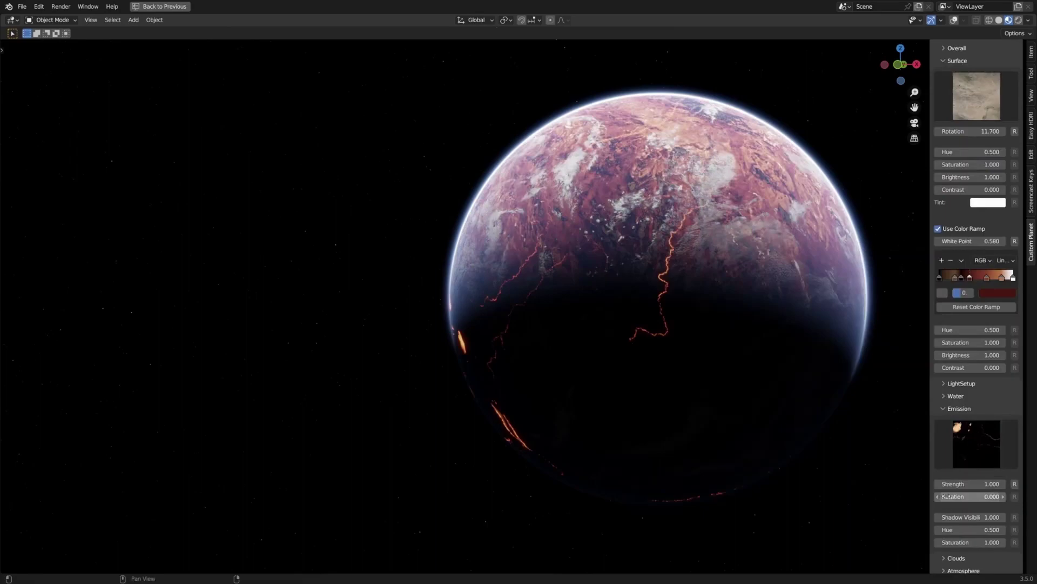